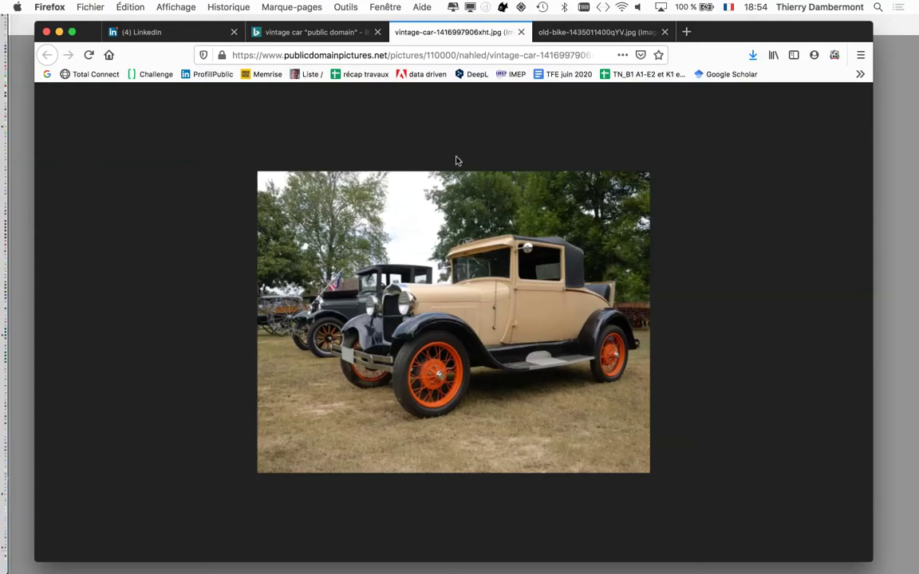
Switch from Firefox to Photoshop, where the vintage car photo is open
{"action": "key", "text": "super+Tab"}
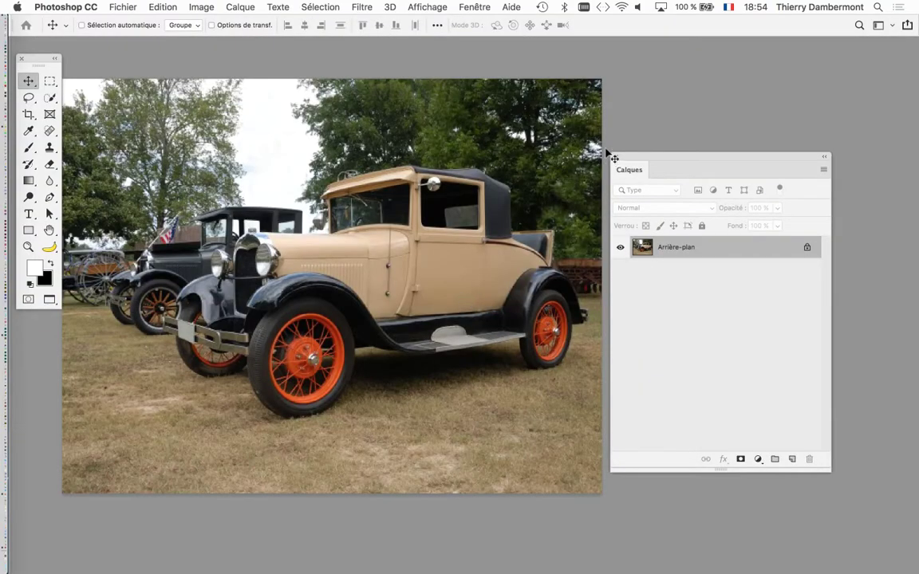
Move the Calques panel up and to the right, then shrink it around the lone Arrière-plan layer
{"action": "left_click_drag", "start_coordinate": [636, 156], "coordinate": [660, 156]}
{"action": "scroll", "coordinate": [274, 273], "scroll_direction": "up", "scroll_amount": 2}
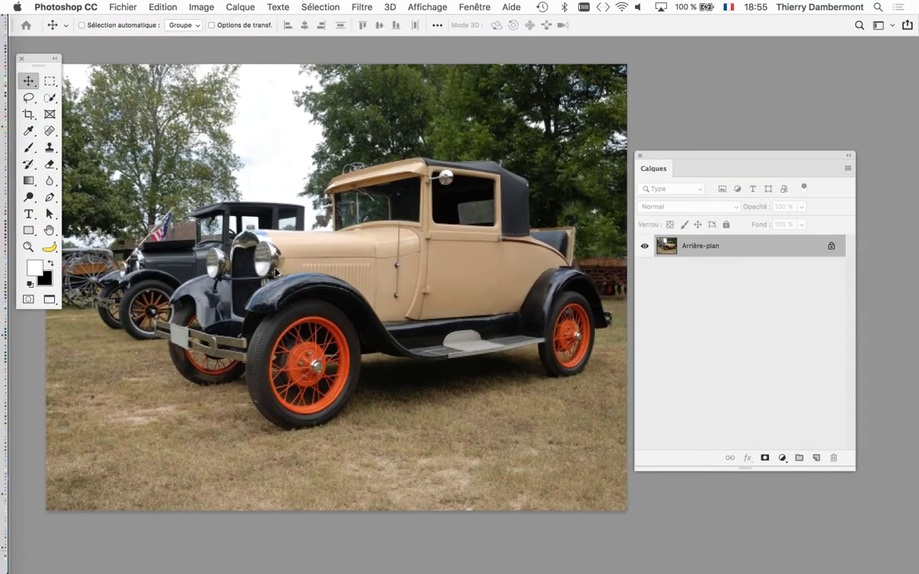
{"action": "scroll", "coordinate": [275, 273], "scroll_direction": "up", "scroll_amount": 2}
{"action": "scroll", "coordinate": [262, 281], "scroll_direction": "up", "scroll_amount": 1}
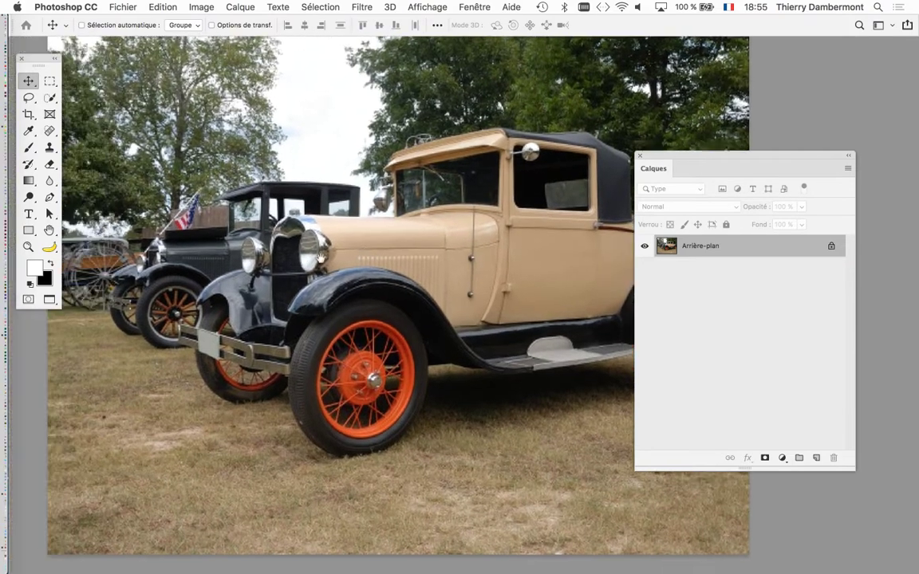
{"action": "scroll", "coordinate": [271, 276], "scroll_direction": "up", "scroll_amount": 1}
{"action": "scroll", "coordinate": [303, 260], "scroll_direction": "up", "scroll_amount": 2}
{"action": "scroll", "coordinate": [323, 250], "scroll_direction": "up", "scroll_amount": 1}
{"action": "scroll", "coordinate": [323, 249], "scroll_direction": "down", "scroll_amount": 2}
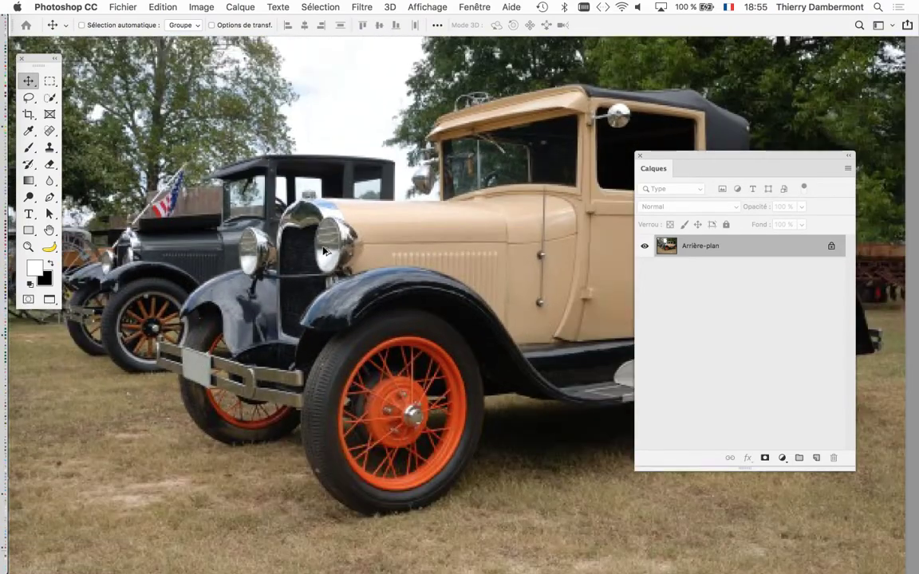
{"action": "scroll", "coordinate": [322, 250], "scroll_direction": "down", "scroll_amount": 1}
{"action": "scroll", "coordinate": [322, 250], "scroll_direction": "down", "scroll_amount": 1}
{"action": "scroll", "coordinate": [322, 251], "scroll_direction": "down", "scroll_amount": 1}
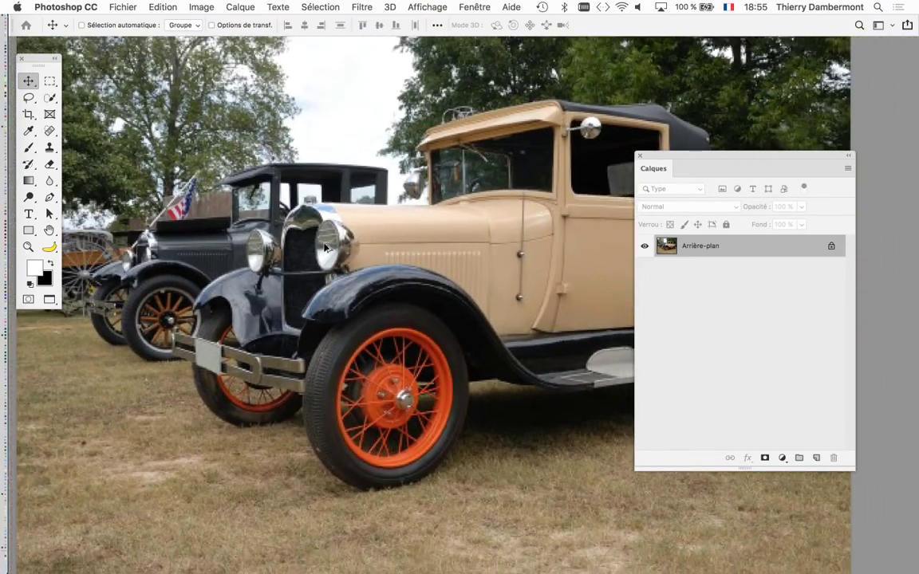
{"action": "scroll", "coordinate": [324, 248], "scroll_direction": "up", "scroll_amount": 3}
{"action": "scroll", "coordinate": [324, 248], "scroll_direction": "down", "scroll_amount": 1}
{"action": "scroll", "coordinate": [324, 248], "scroll_direction": "down", "scroll_amount": 1}
{"action": "scroll", "coordinate": [324, 249], "scroll_direction": "down", "scroll_amount": 1}
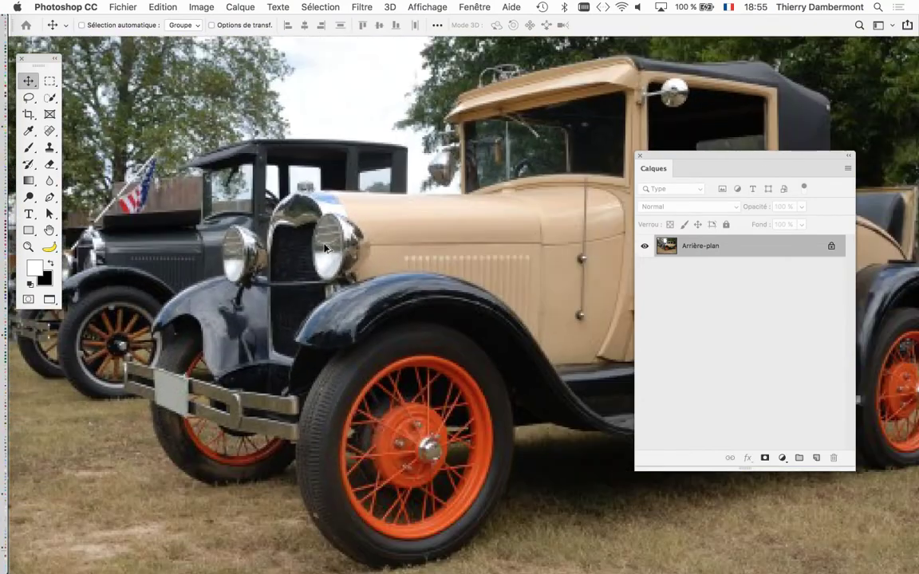
{"action": "scroll", "coordinate": [324, 248], "scroll_direction": "down", "scroll_amount": 1}
{"action": "scroll", "coordinate": [430, 250], "scroll_direction": "right", "scroll_amount": 3}
{"action": "scroll", "coordinate": [435, 327], "scroll_direction": "right", "scroll_amount": 1}
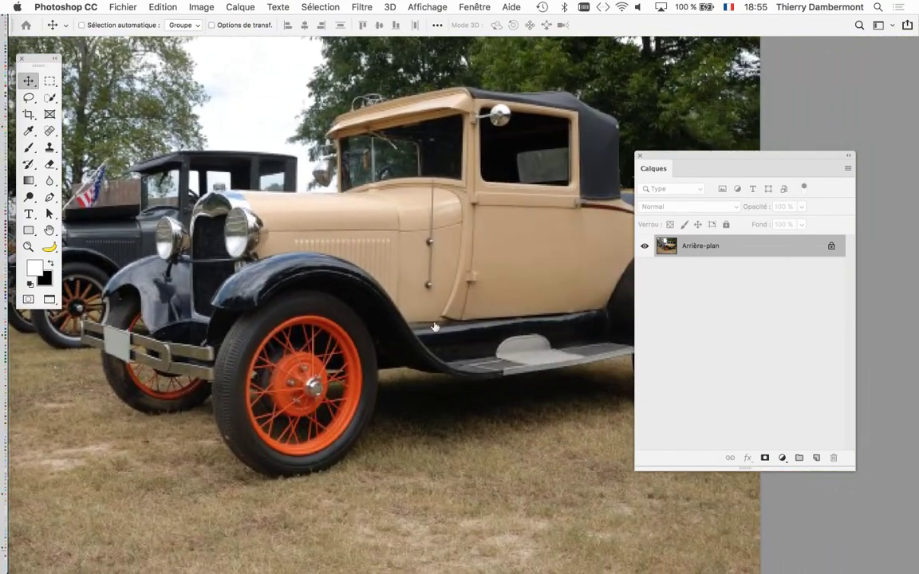
{"action": "left_click_drag", "start_coordinate": [668, 155], "coordinate": [686, 96]}
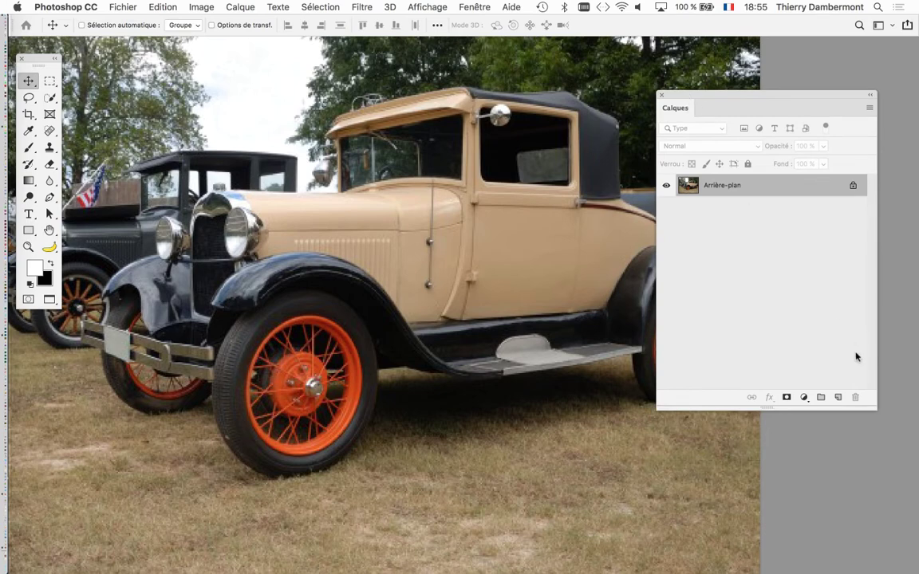
{"action": "left_click_drag", "start_coordinate": [873, 408], "coordinate": [831, 326]}
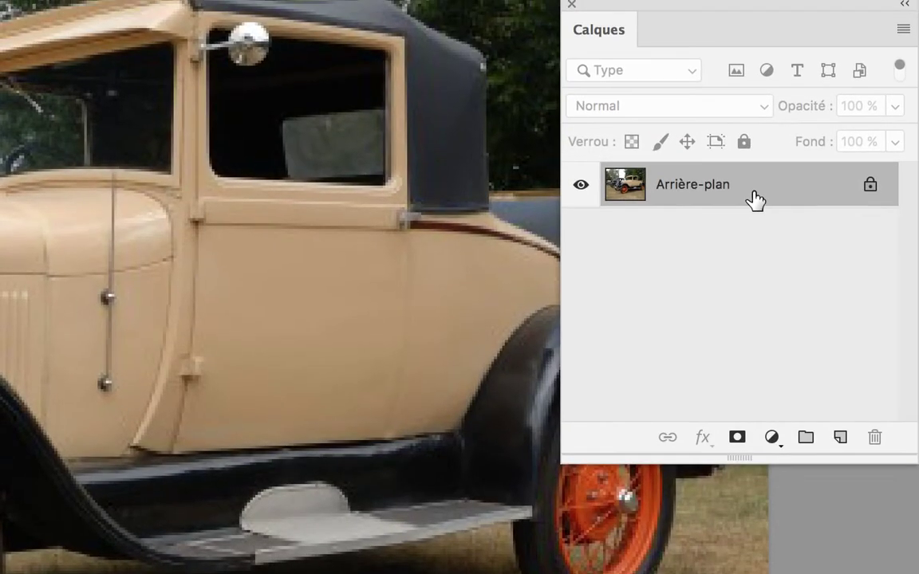
Duplicate Arrière-plan as Arrière-plan copie and make the copy an objet dynamique
{"action": "left_click_drag", "start_coordinate": [753, 195], "coordinate": [780, 272]}
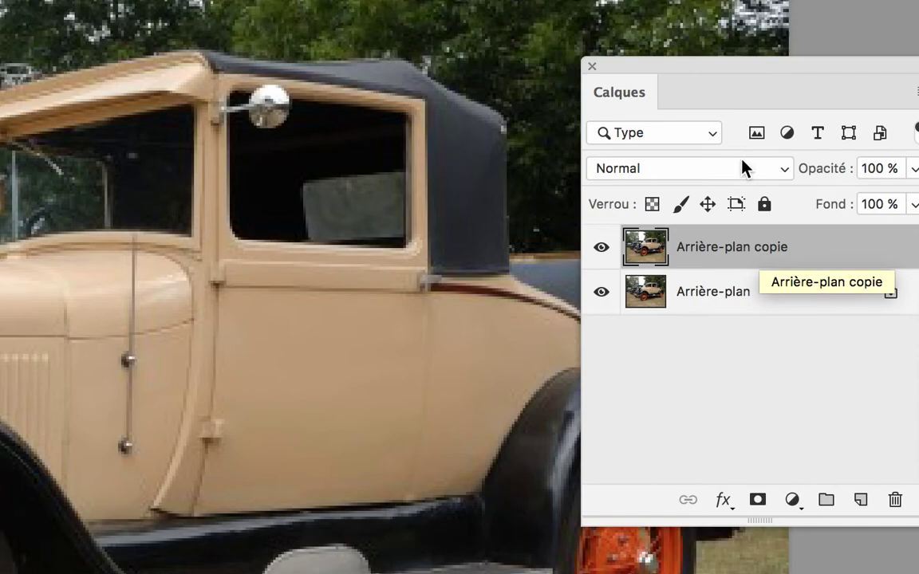
{"action": "left_click_drag", "start_coordinate": [732, 136], "coordinate": [714, 172]}
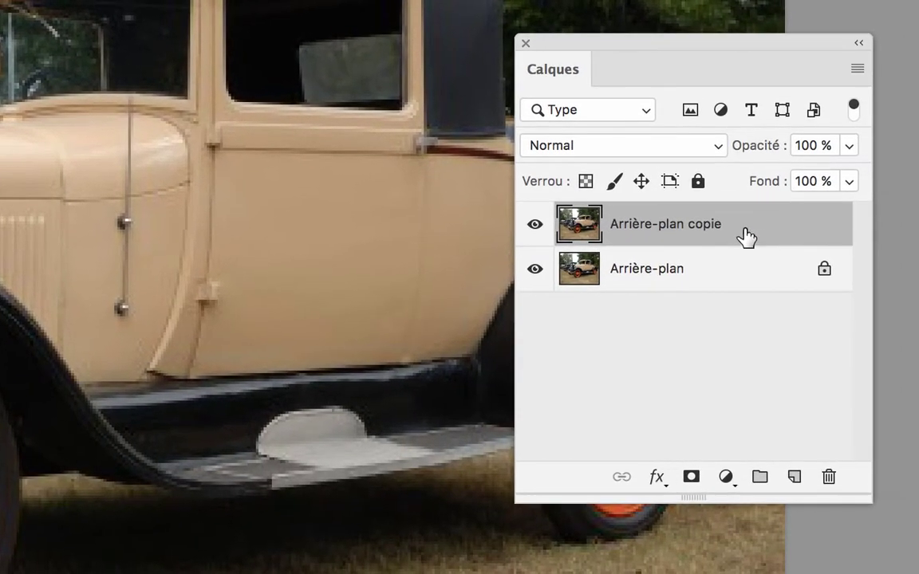
{"action": "right_click", "coordinate": [746, 235]}
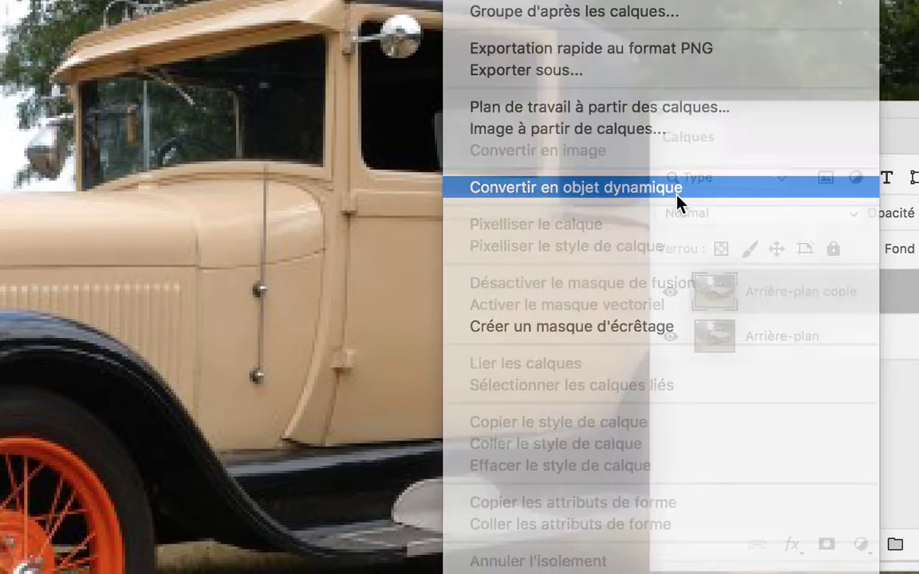
{"action": "left_click", "coordinate": [677, 195]}
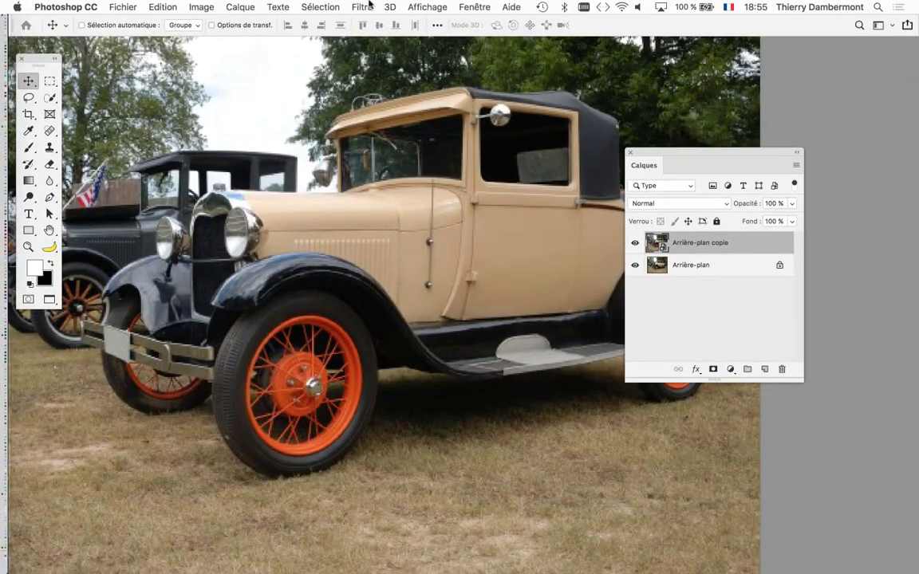
{"action": "left_click", "coordinate": [369, 6]}
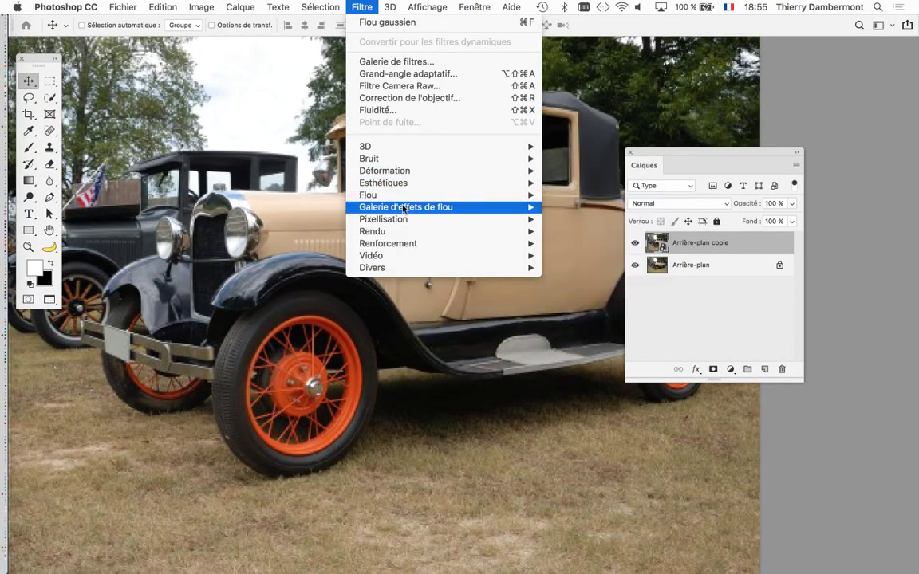
{"action": "mouse_move", "coordinate": [367, 194]}
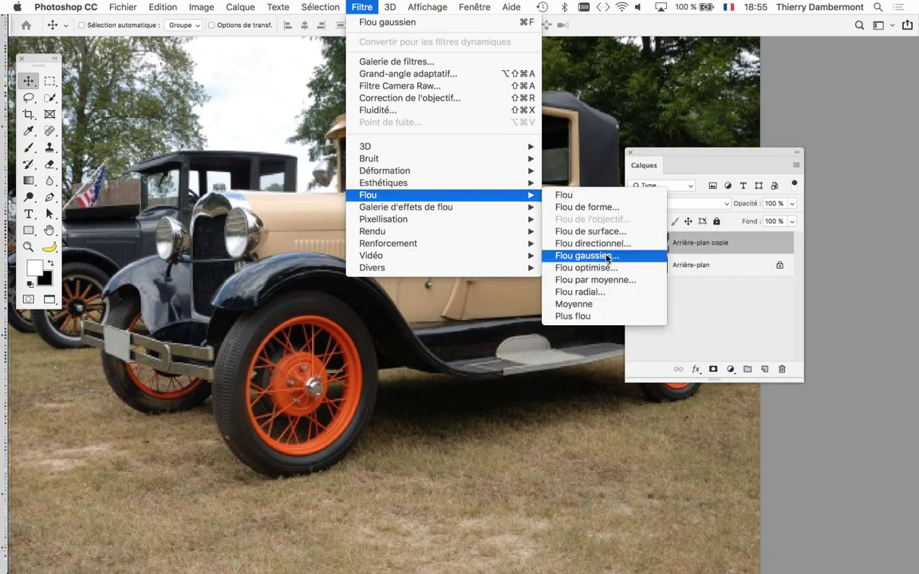
Apply a 2,0-pixel Flou gaussien to Arrière-plan copie, then toggle its visibility to compare
{"action": "left_click", "coordinate": [607, 257]}
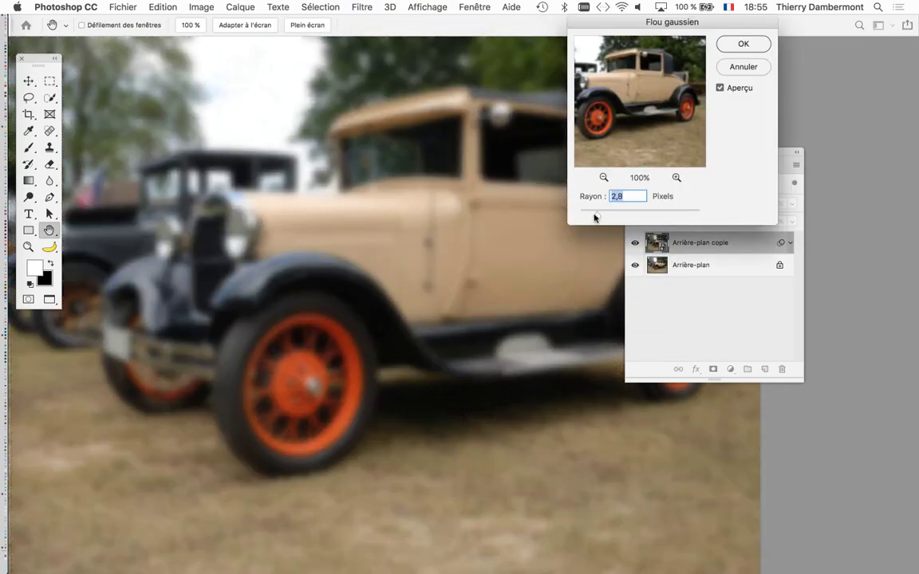
{"action": "left_click_drag", "start_coordinate": [594, 217], "coordinate": [592, 217]}
{"action": "left_click", "coordinate": [734, 48]}
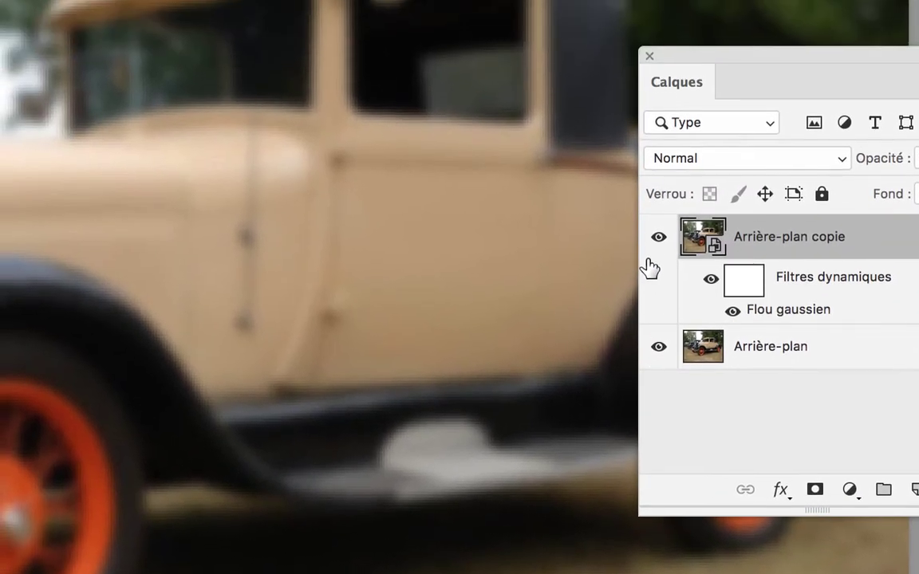
{"action": "left_click", "coordinate": [657, 237]}
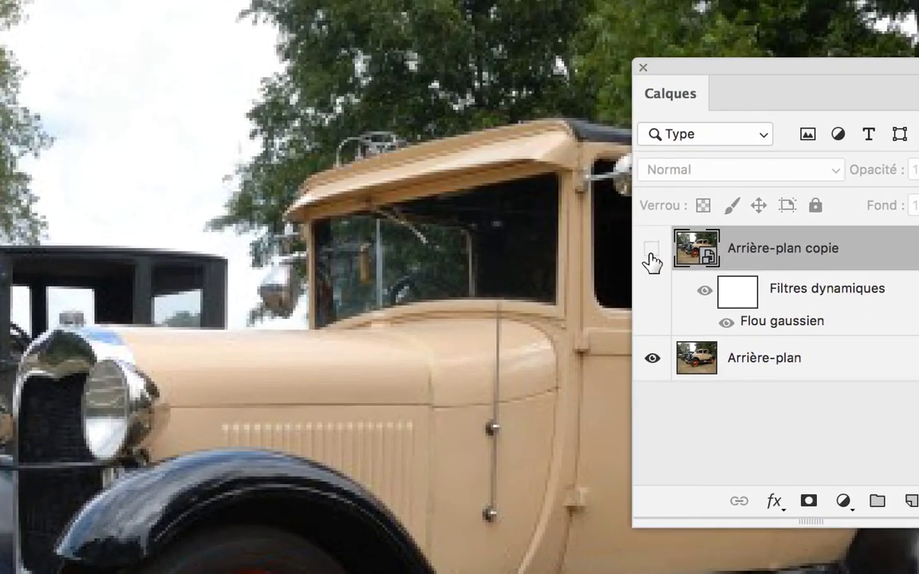
{"action": "left_click", "coordinate": [652, 252]}
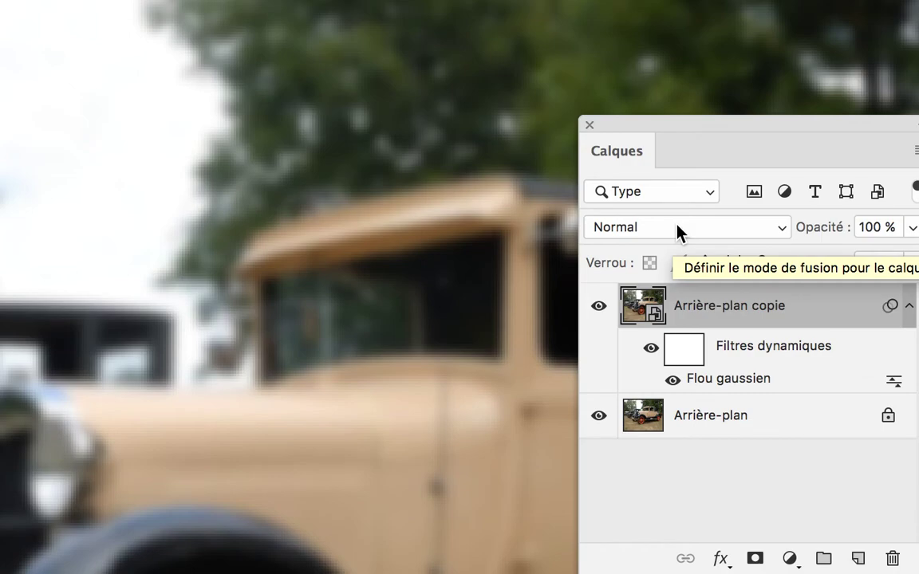
Set Arrière-plan copie's blend mode to Différence and toggle its visibility to compare
{"action": "left_click", "coordinate": [677, 226]}
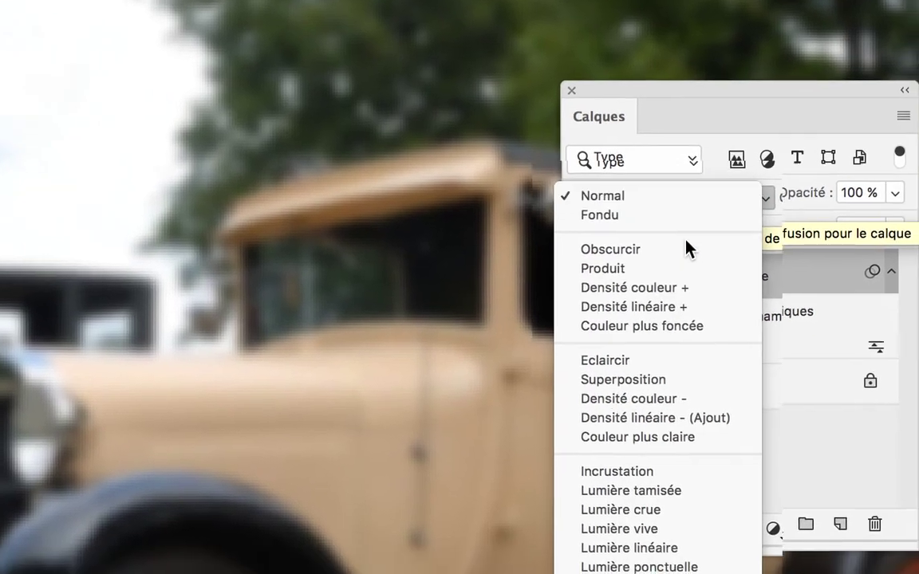
{"action": "key", "text": "Escape"}
{"action": "left_click", "coordinate": [676, 231]}
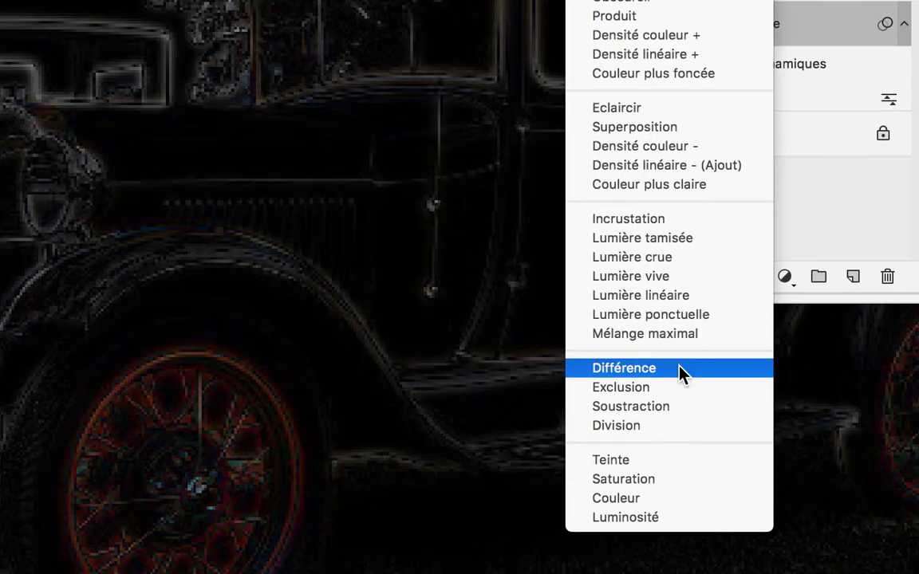
{"action": "left_click", "coordinate": [679, 367]}
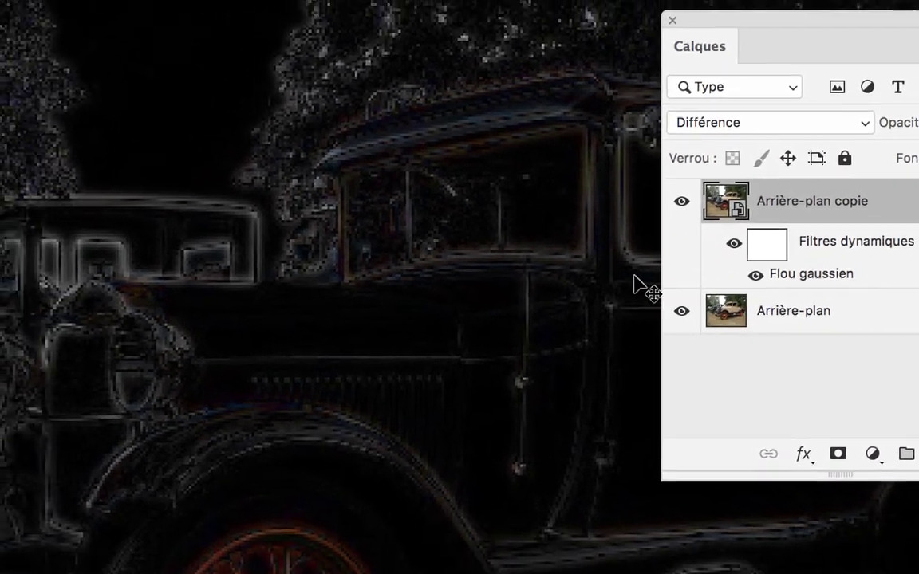
{"action": "left_click_drag", "start_coordinate": [702, 22], "coordinate": [748, 34]}
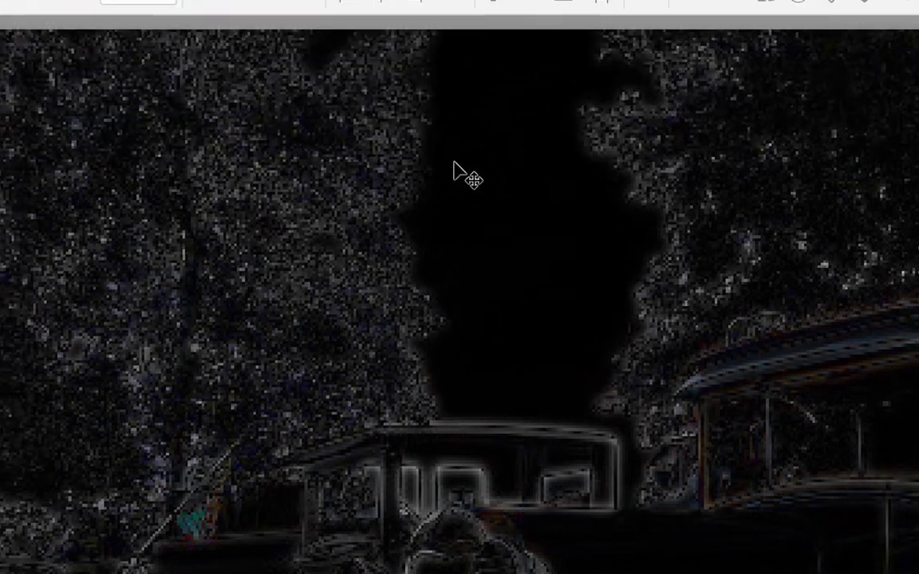
{"action": "left_click", "coordinate": [666, 257]}
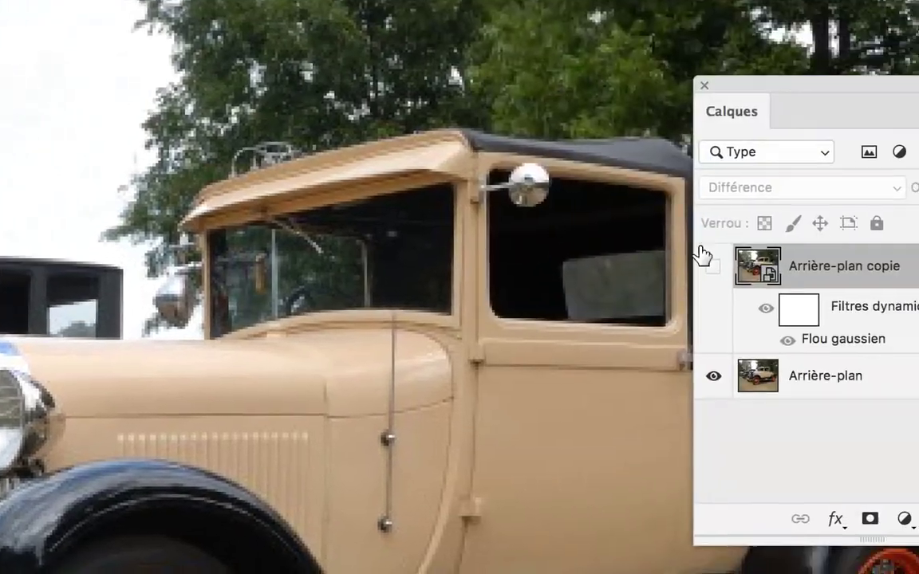
{"action": "left_click", "coordinate": [705, 262]}
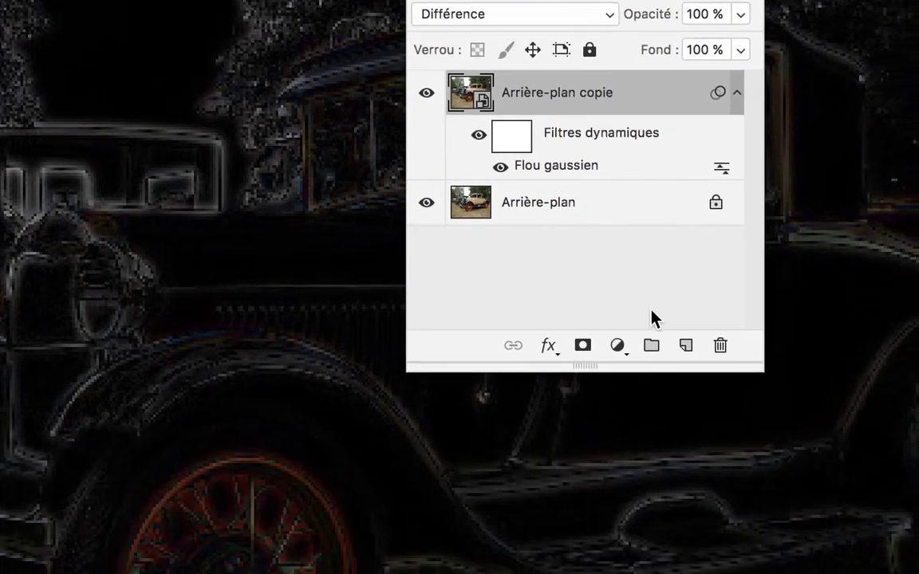
{"action": "left_click", "coordinate": [670, 490]}
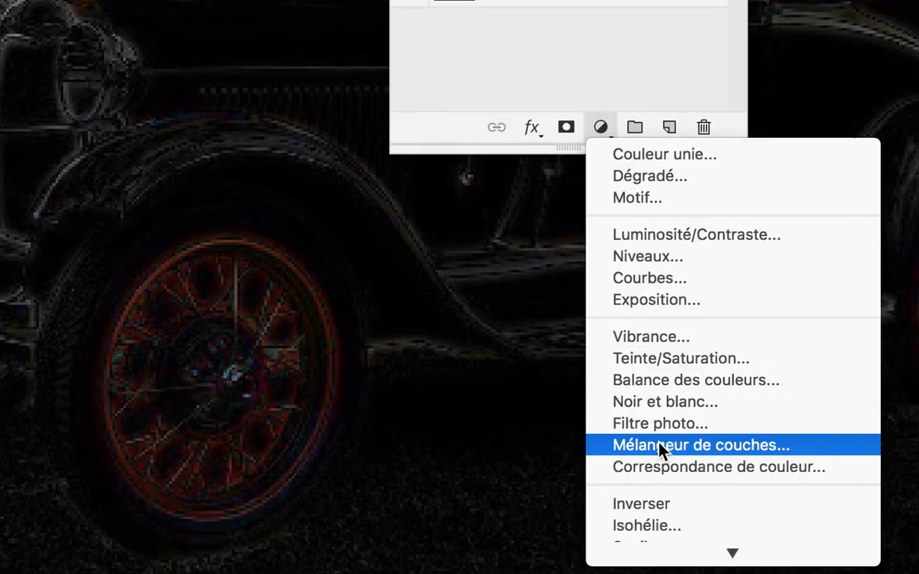
Add an Inverser adjustment, then delete Négatif 1 and the blurred Arrière-plan copie
{"action": "left_click", "coordinate": [683, 549]}
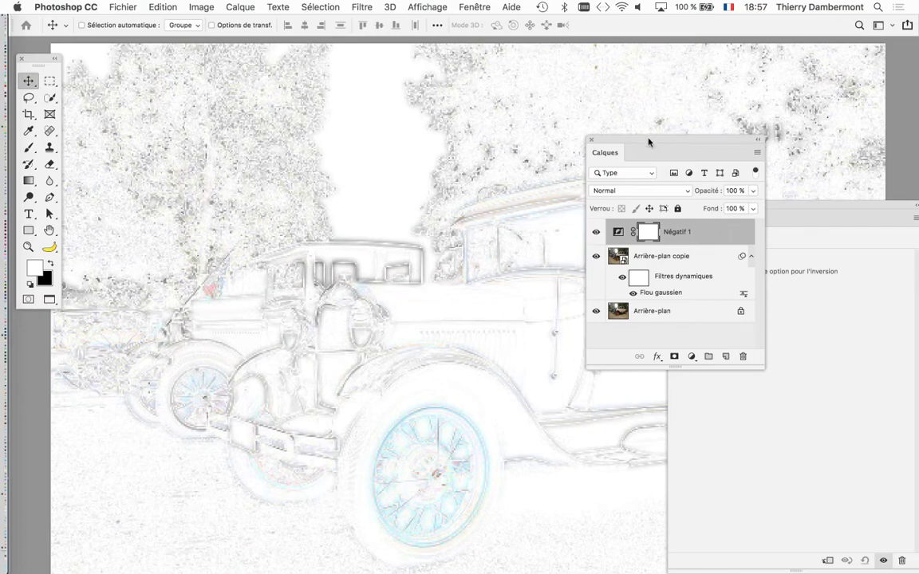
{"action": "left_click_drag", "start_coordinate": [648, 142], "coordinate": [617, 97]}
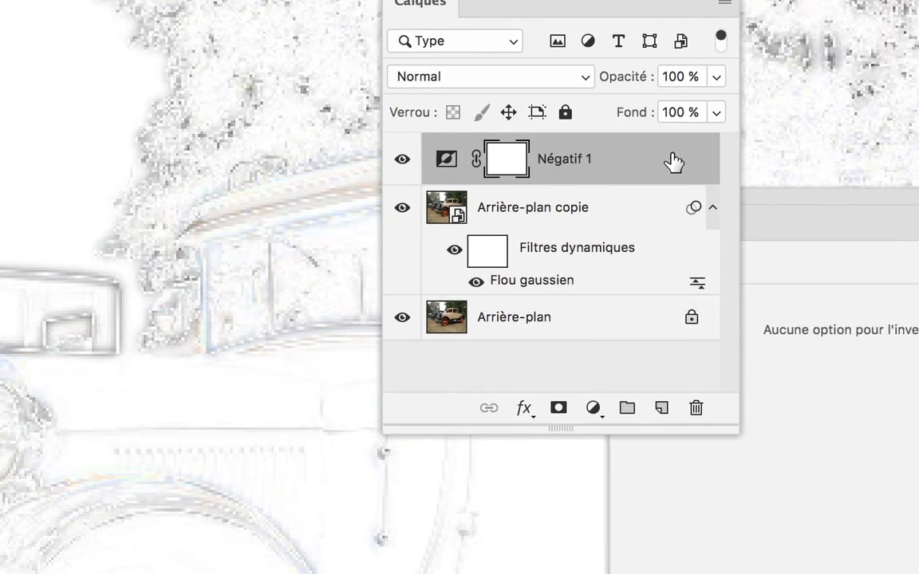
{"action": "left_click_drag", "start_coordinate": [701, 187], "coordinate": [711, 309]}
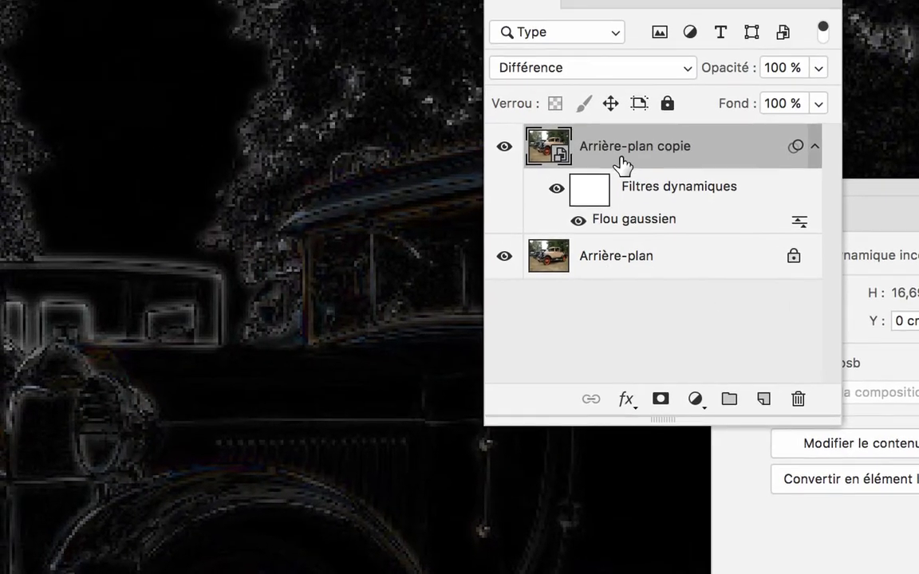
{"action": "left_click_drag", "start_coordinate": [470, 39], "coordinate": [676, 238]}
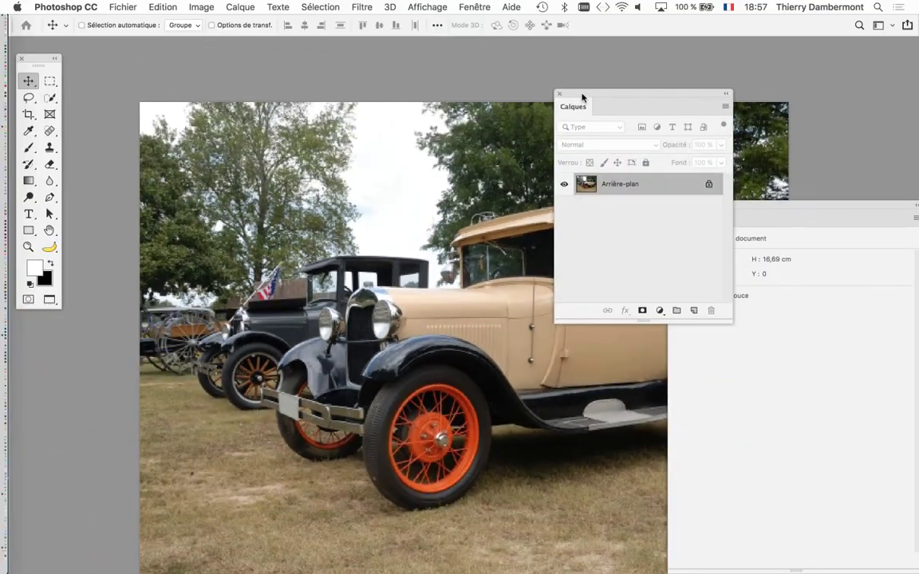
Preview Accentuation sharpening at Gain 150 %, Rayon 1,3 pixels and Seuil 0
{"action": "left_click_drag", "start_coordinate": [582, 97], "coordinate": [696, 92]}
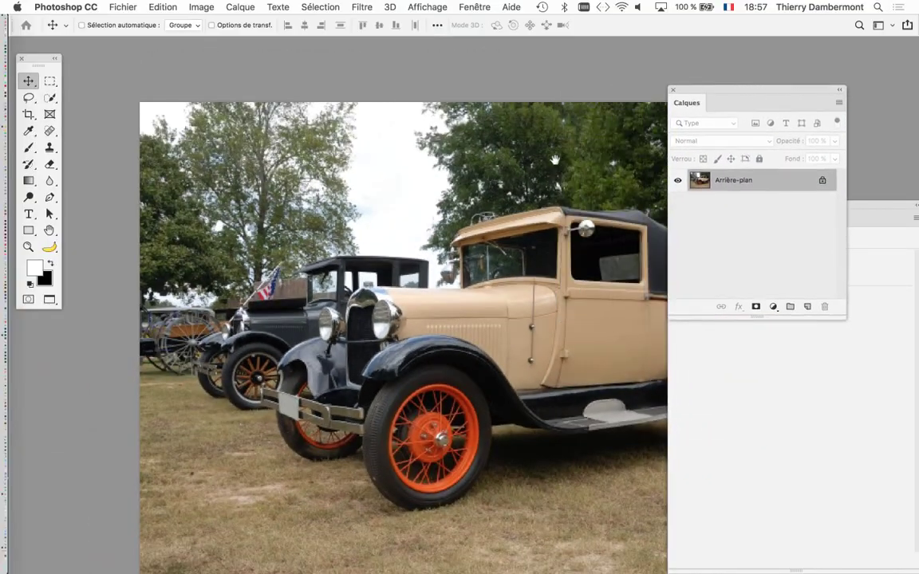
{"action": "scroll", "coordinate": [361, 184], "scroll_direction": "down", "scroll_amount": 5}
{"action": "left_click", "coordinate": [362, 7]}
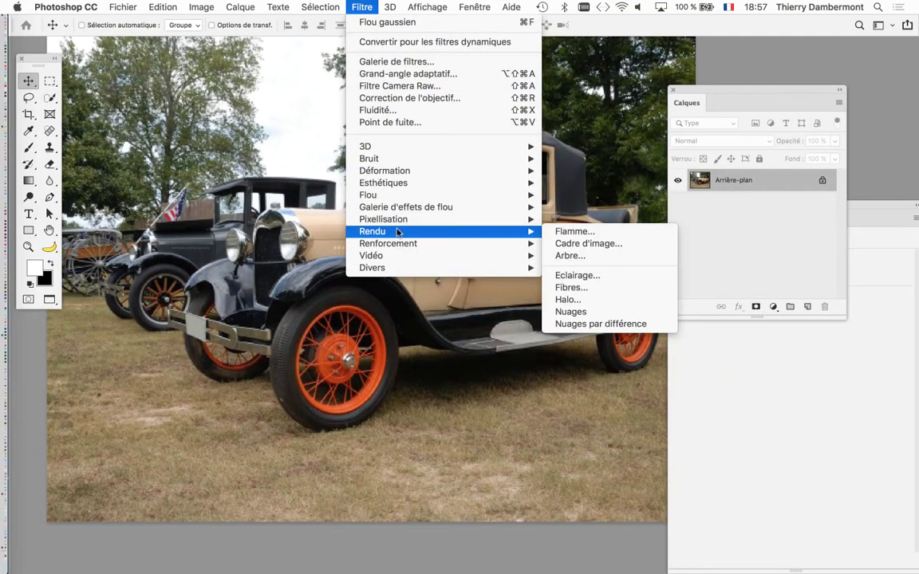
{"action": "left_click", "coordinate": [606, 244]}
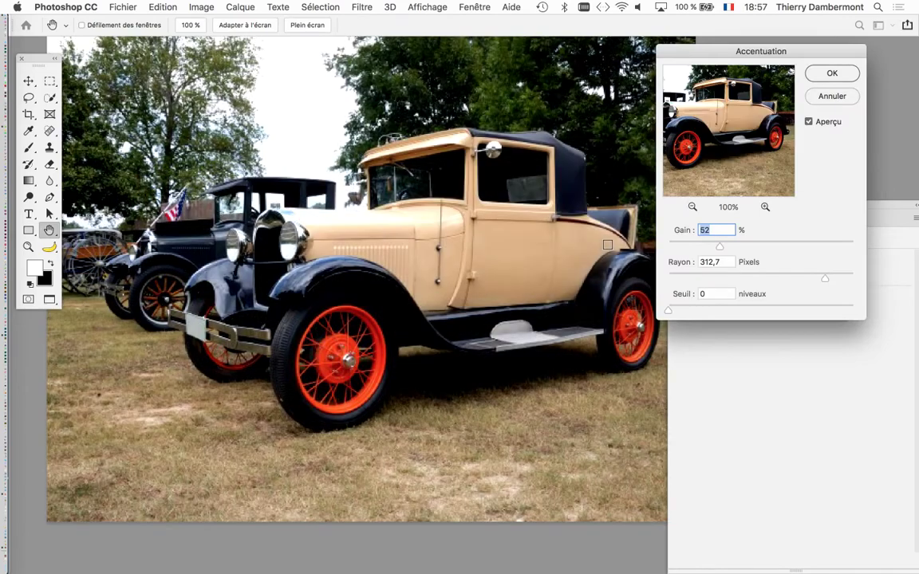
{"action": "left_click", "coordinate": [687, 277]}
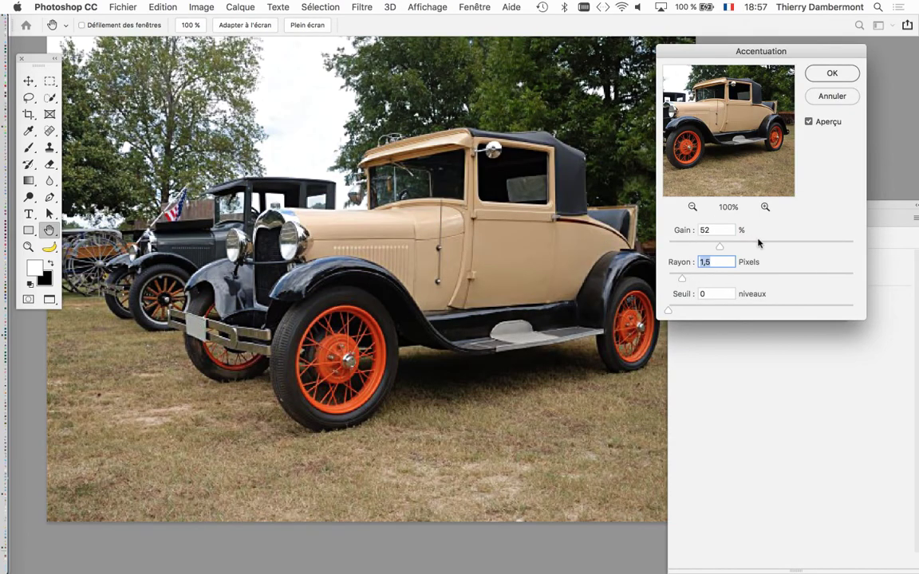
{"action": "left_click_drag", "start_coordinate": [720, 245], "coordinate": [793, 246]}
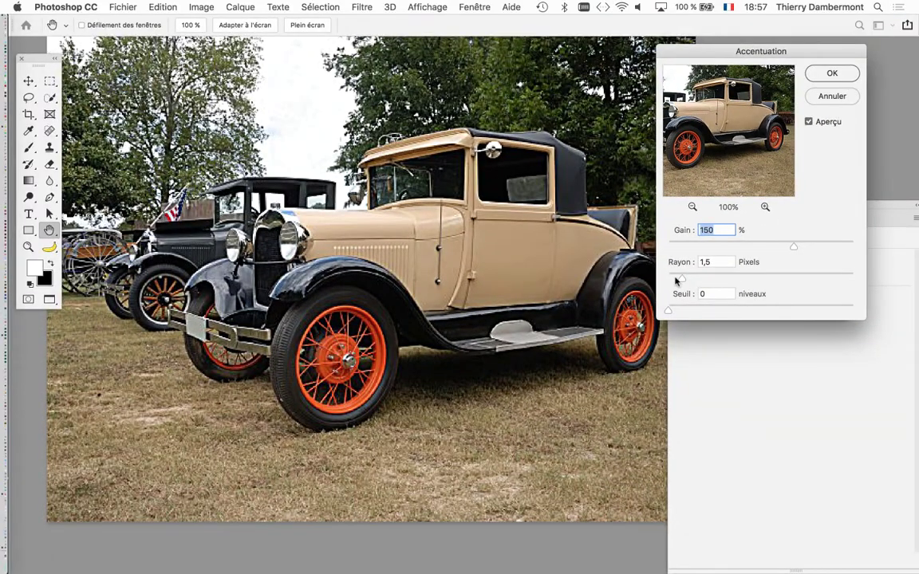
{"action": "left_click_drag", "start_coordinate": [682, 279], "coordinate": [680, 278]}
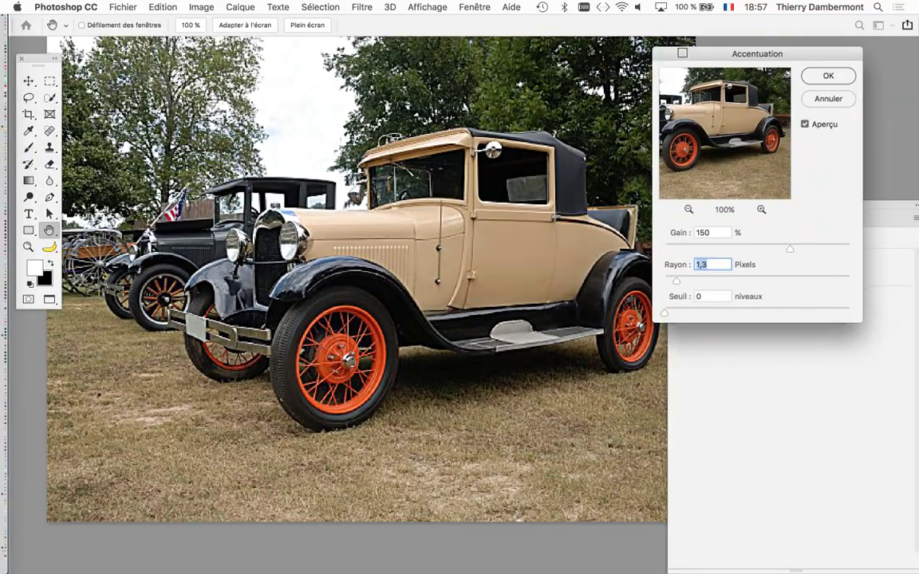
{"action": "left_click_drag", "start_coordinate": [756, 54], "coordinate": [565, 426]}
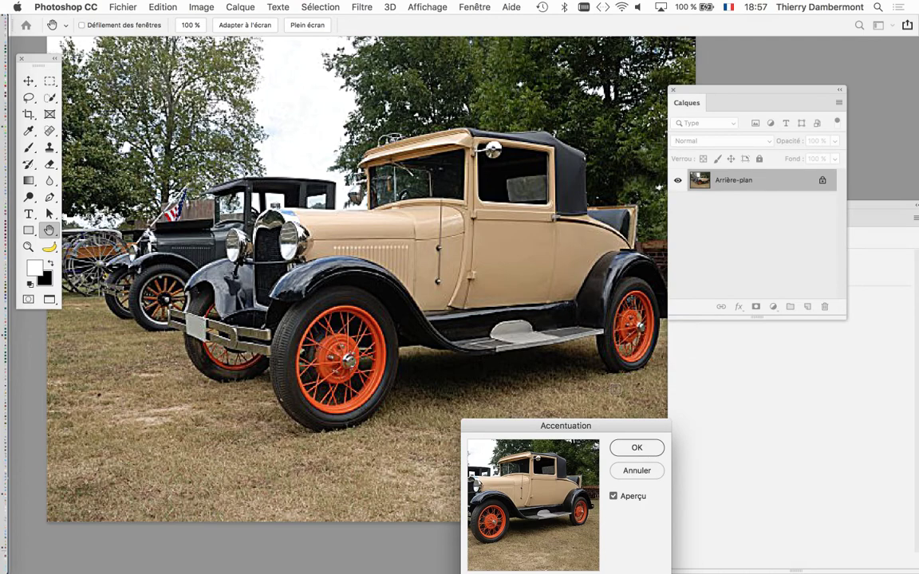
Cancel Accentuation, undo several recent history steps, and close the car document
{"action": "left_click", "coordinate": [638, 448]}
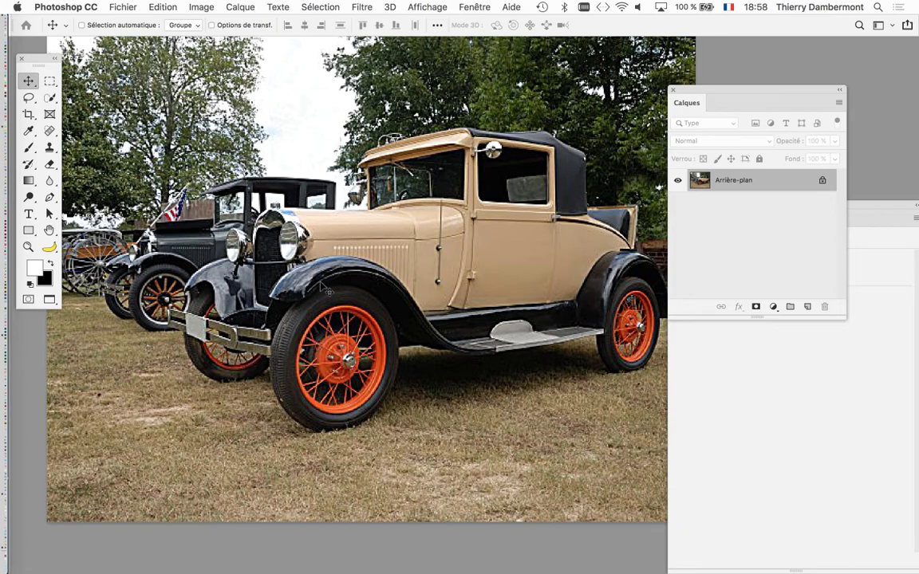
{"action": "key", "text": "ctrl+z"}
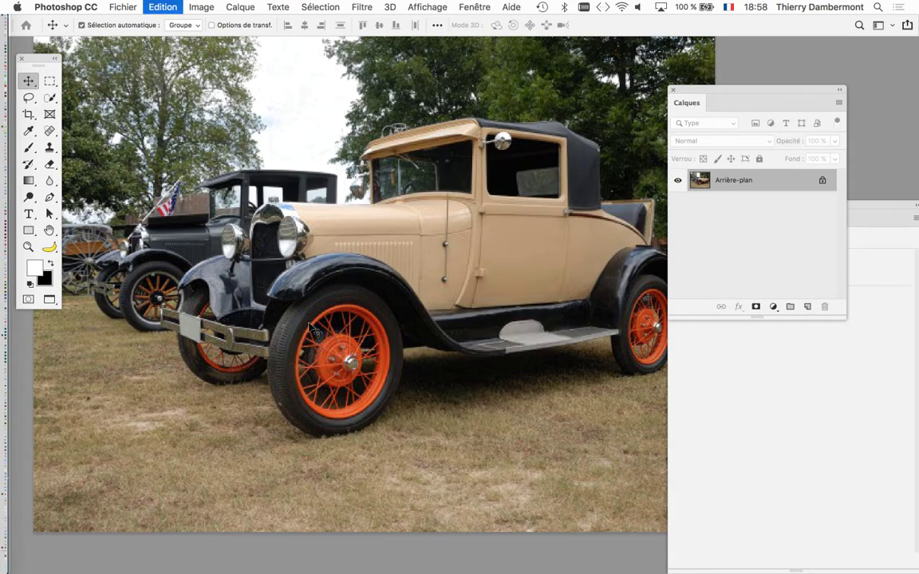
{"action": "key", "text": "ctrl+z"}
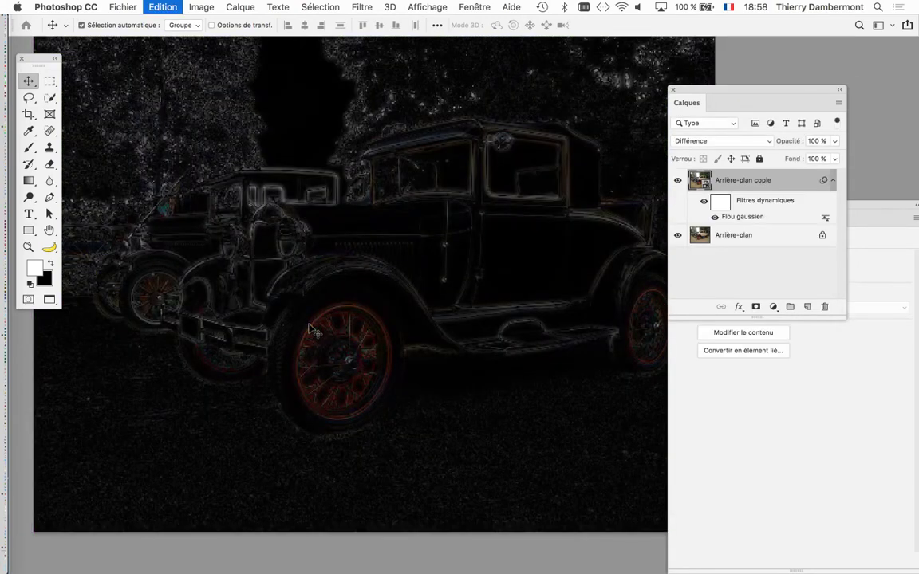
{"action": "key", "text": "ctrl+z"}
{"action": "key", "text": "ctrl+z"}
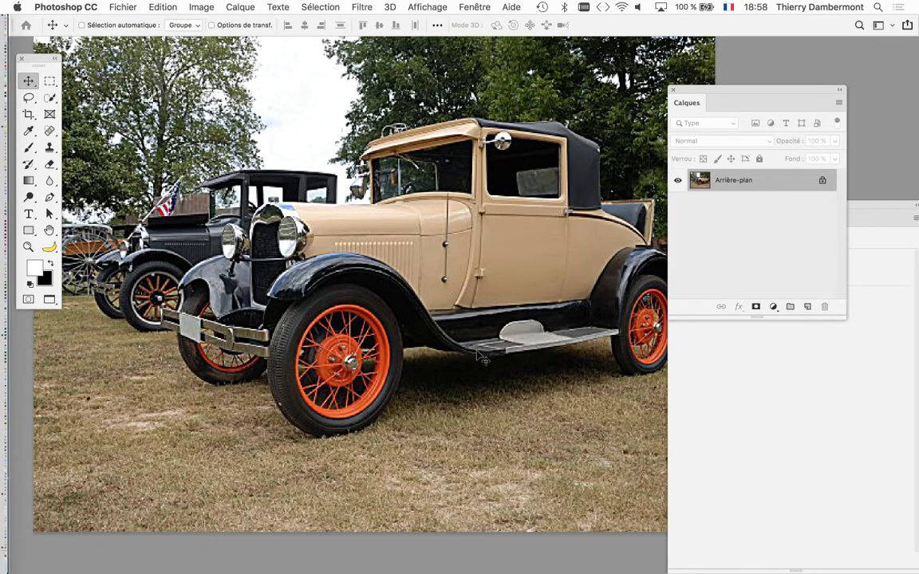
{"action": "key", "text": "ctrl+w"}
Discard the car photo's changes, then hide the Propriétés and Calques panels to view the library sketch
{"action": "left_click", "coordinate": [390, 204]}
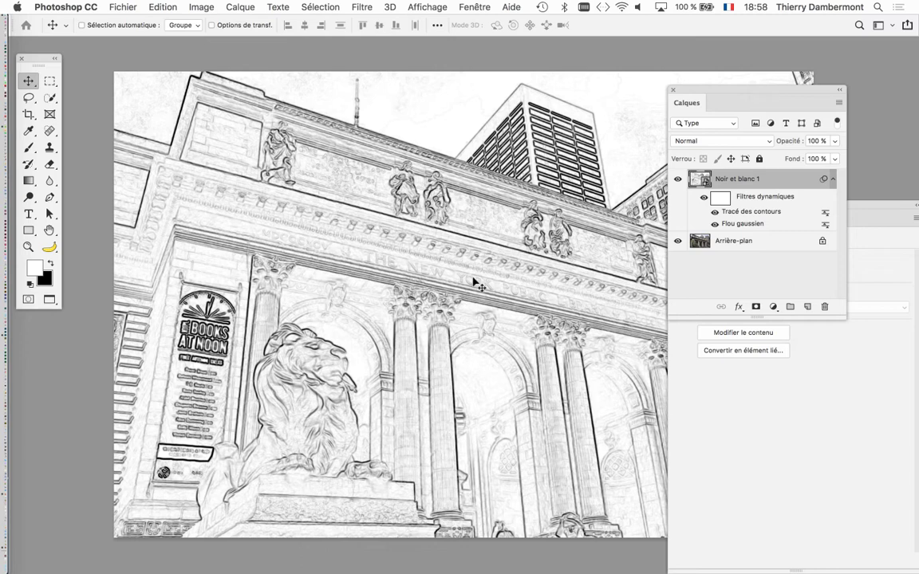
{"action": "left_click", "coordinate": [699, 454]}
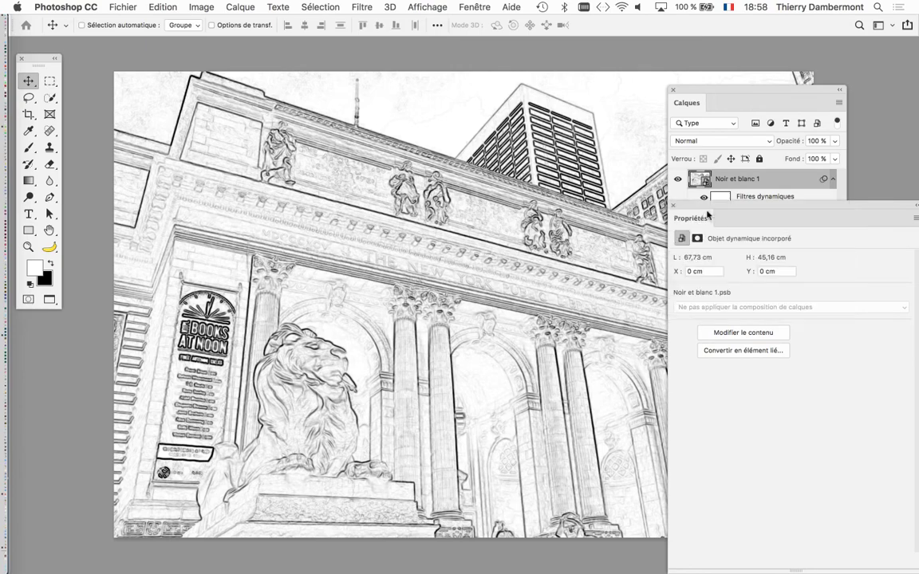
{"action": "left_click", "coordinate": [606, 189]}
{"action": "left_click", "coordinate": [673, 91]}
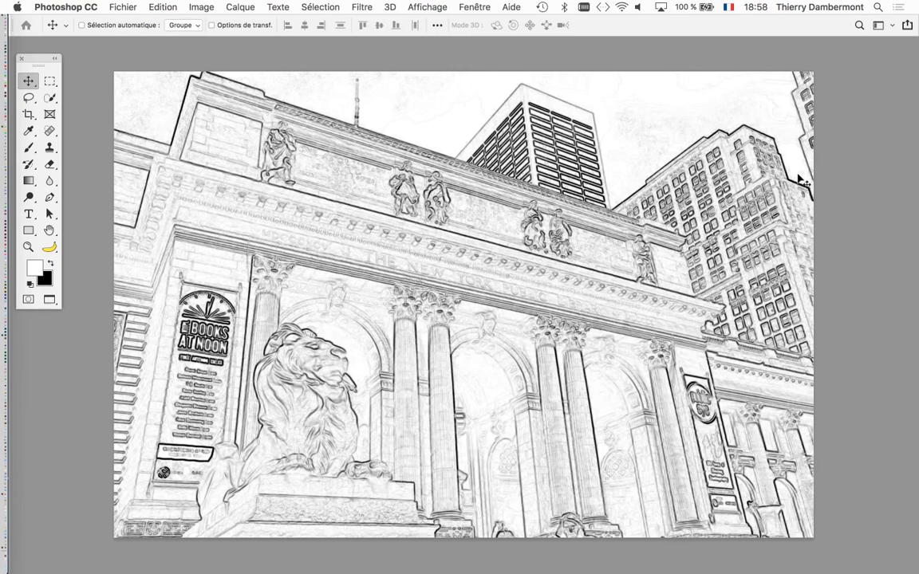